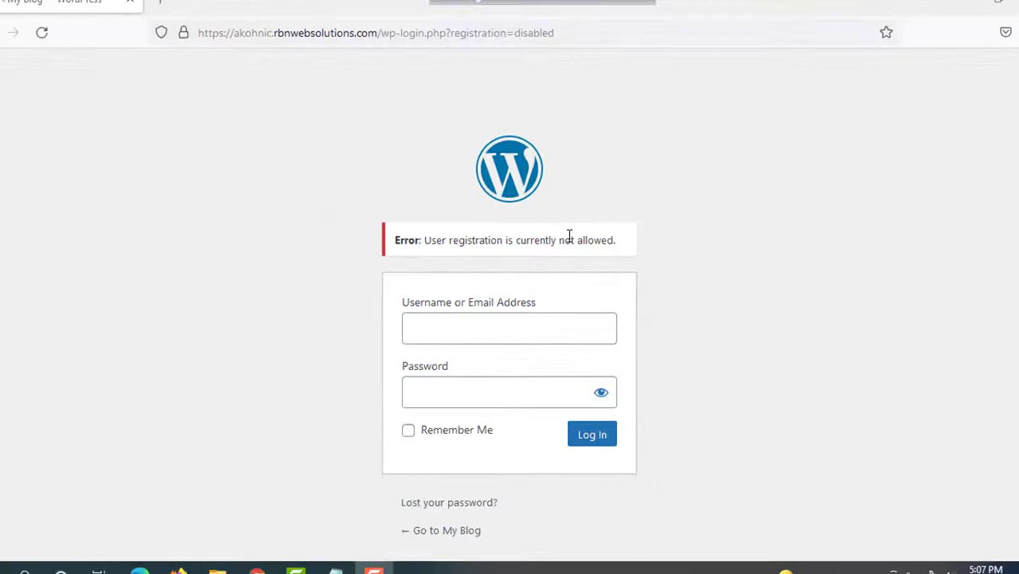
# Open the site akohnic.rbnwebsolutions.com in a new browser tab.
pyautogui.click(181, 17)
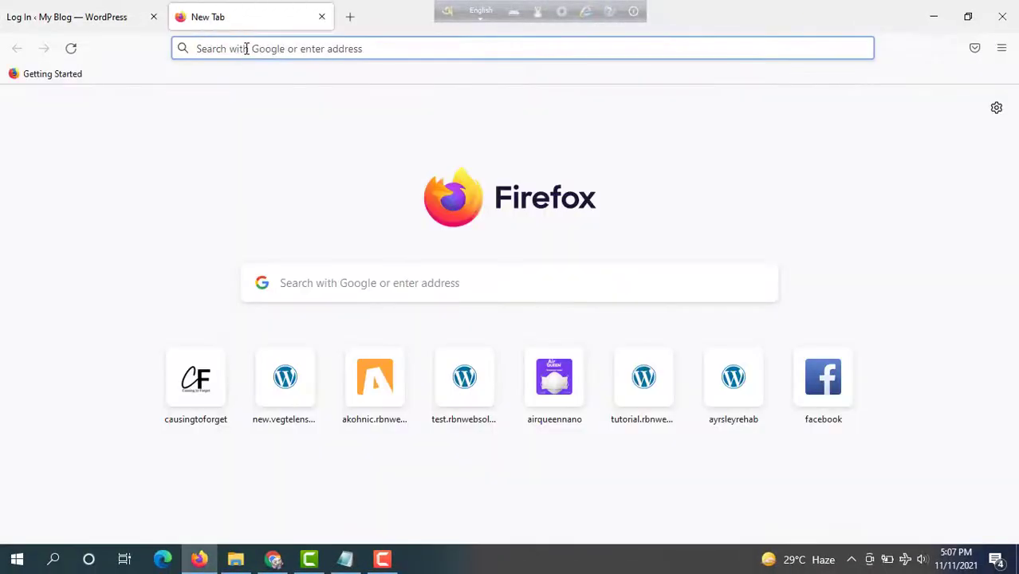
pyautogui.write('akohnic.rbnwebsolutions.com')
pyautogui.press('Return')
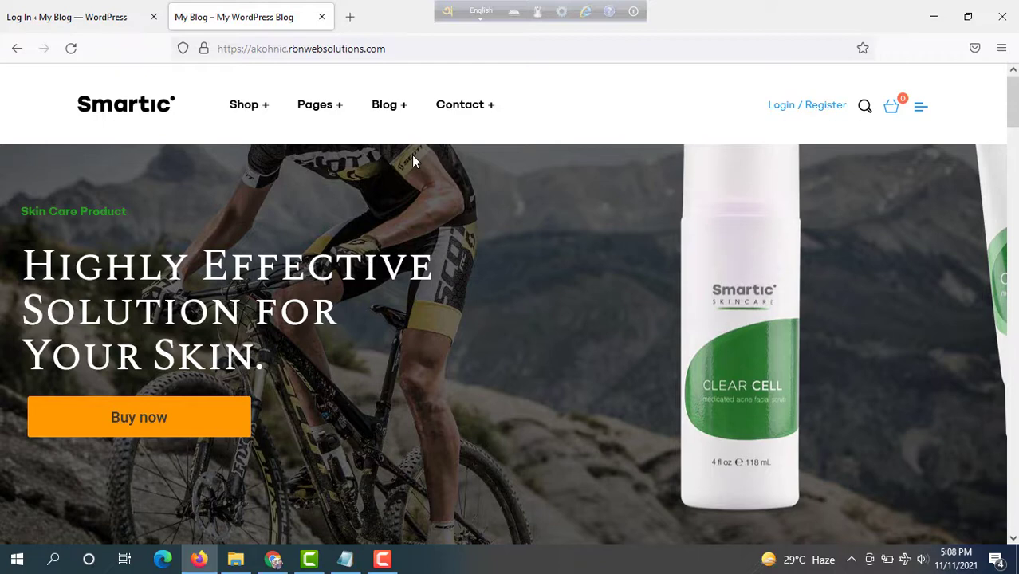
# Check whether visitors can register by following Create an Account in the home page's Login / Register form.
pyautogui.click(129, 16)
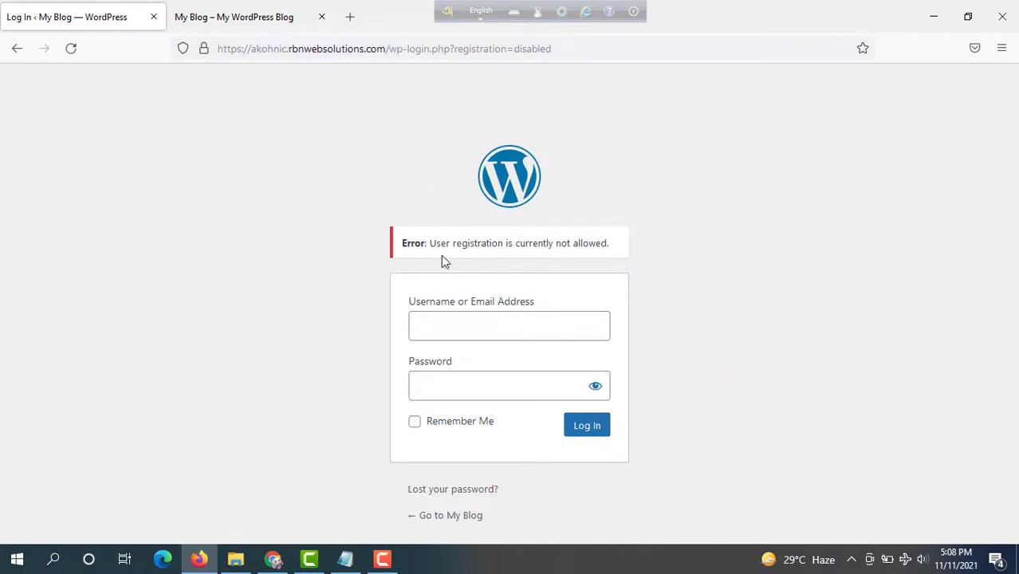
pyautogui.click(268, 17)
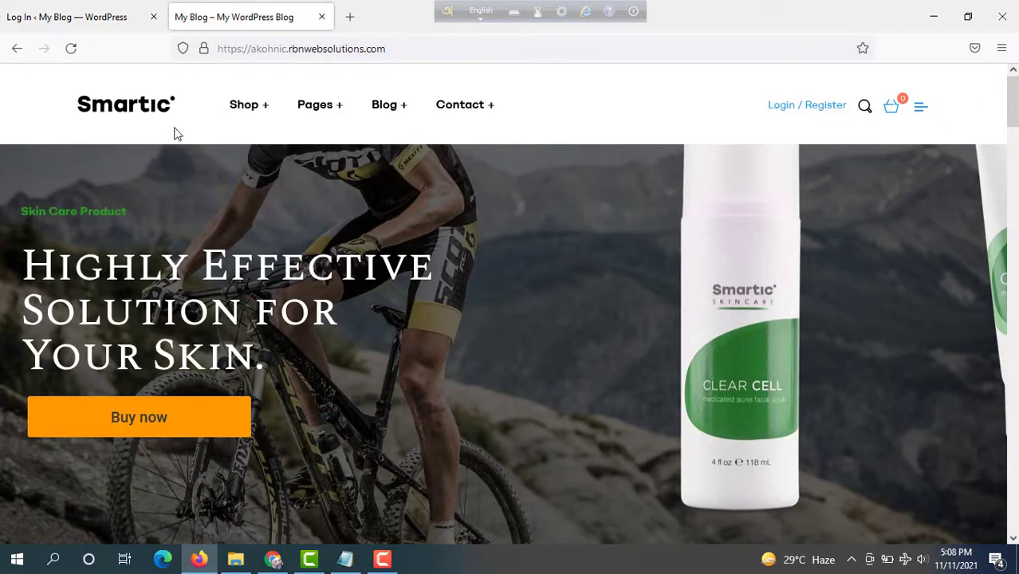
pyautogui.click(821, 109)
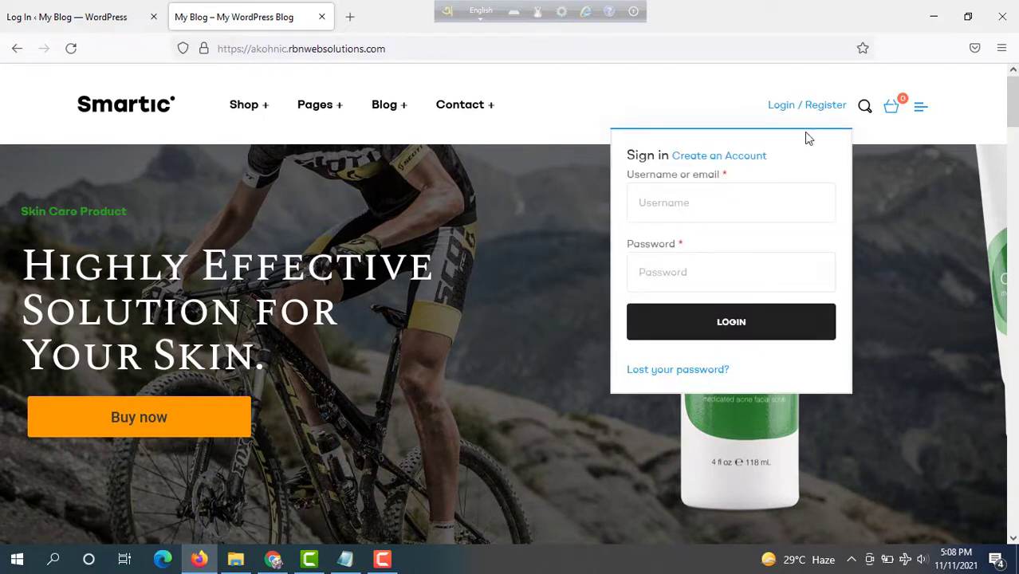
pyautogui.click(730, 158)
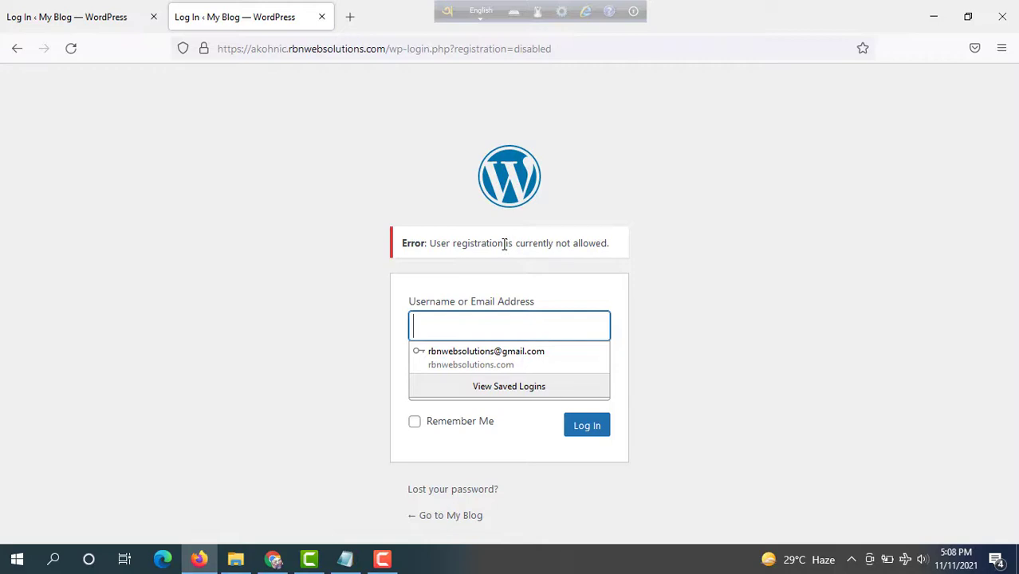
# Switch to Chrome, go to the site's wp-admin address and log in with the saved credentials.
pyautogui.click(274, 559)
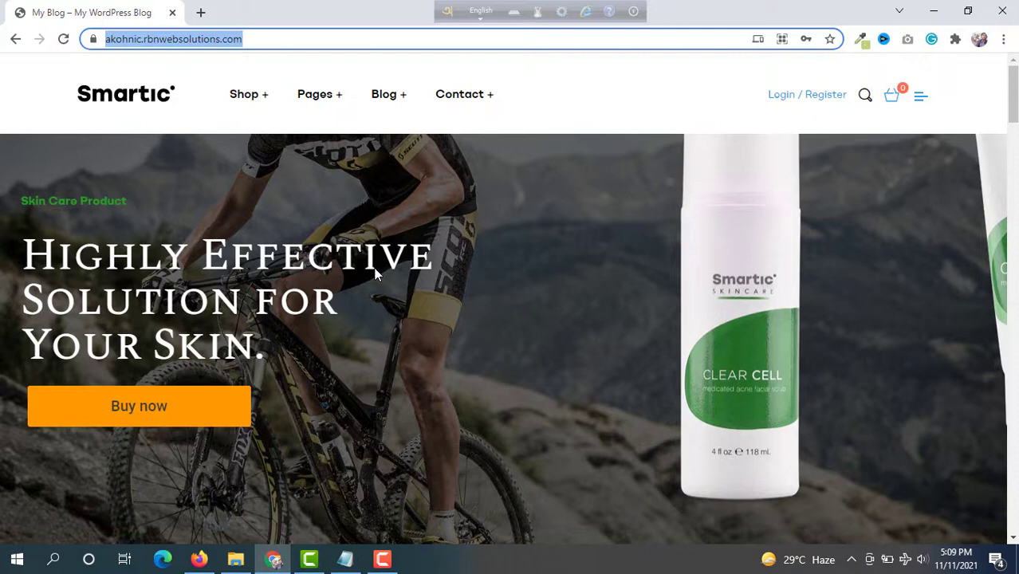
pyautogui.click(326, 45)
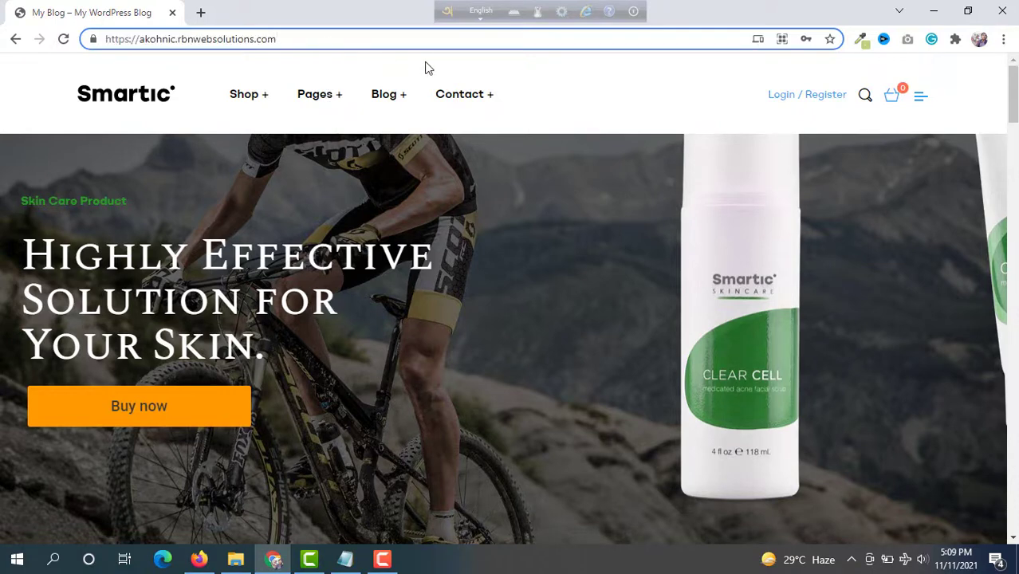
pyautogui.write('/wp')
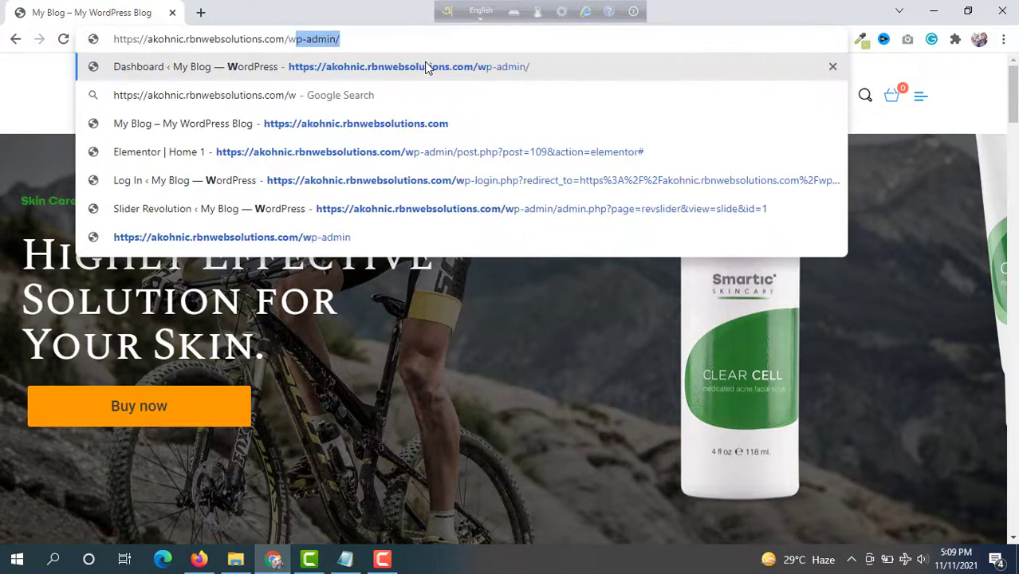
pyautogui.click(426, 67)
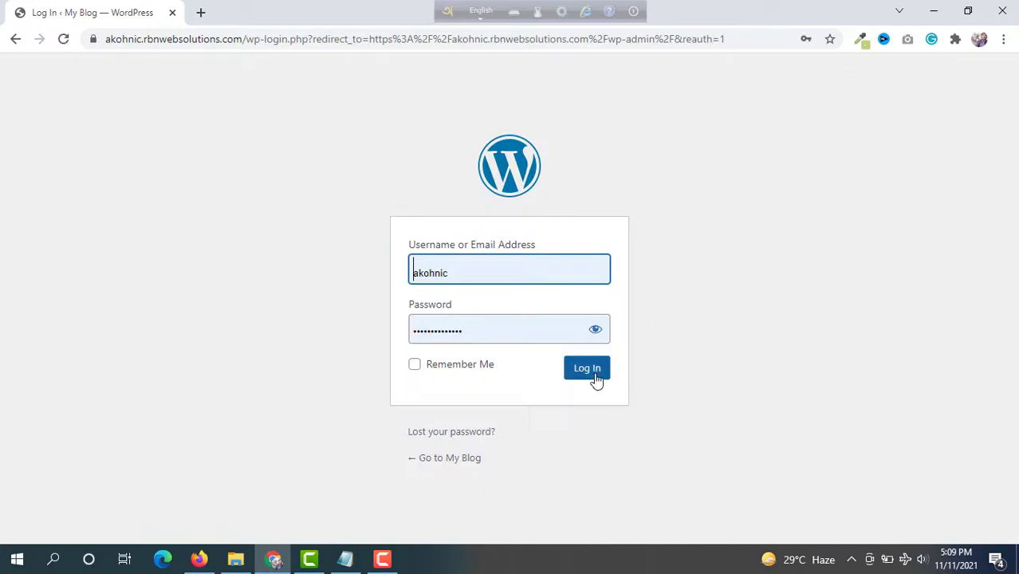
pyautogui.click(590, 379)
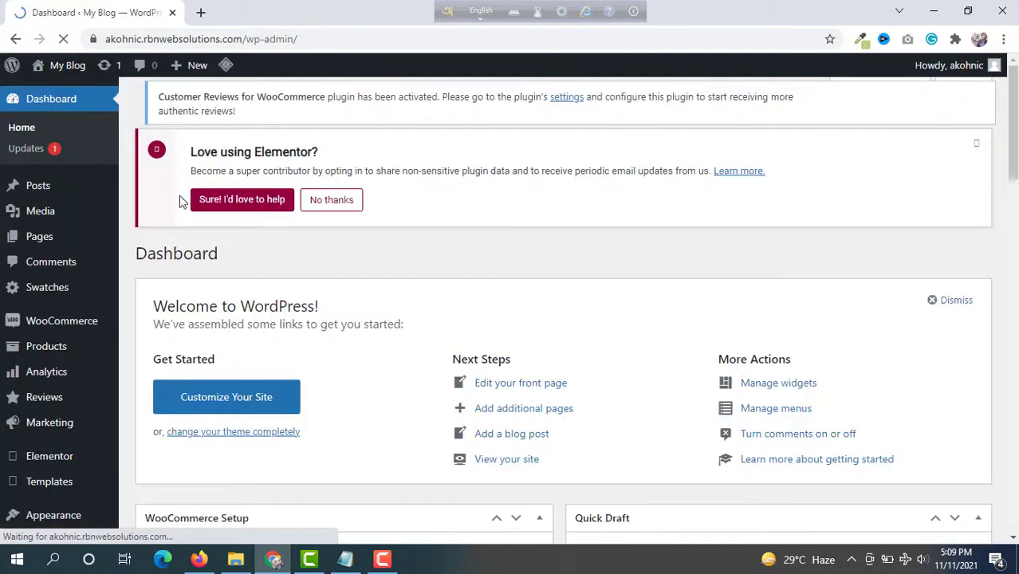
# Open the site's General Settings page from the WordPress dashboard.
pyautogui.scroll(-1, 91, 271)
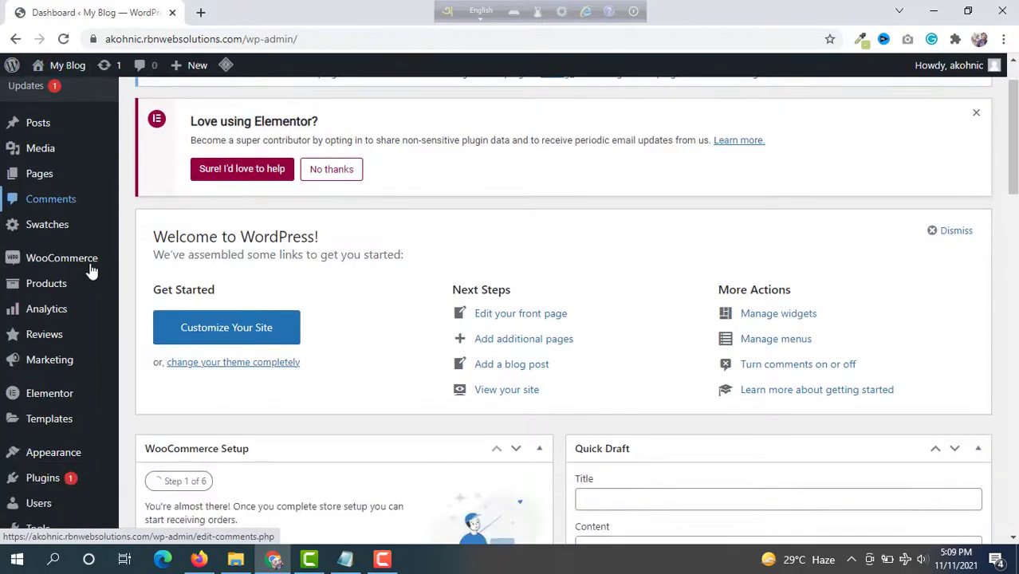
pyautogui.scroll(1, 91, 267)
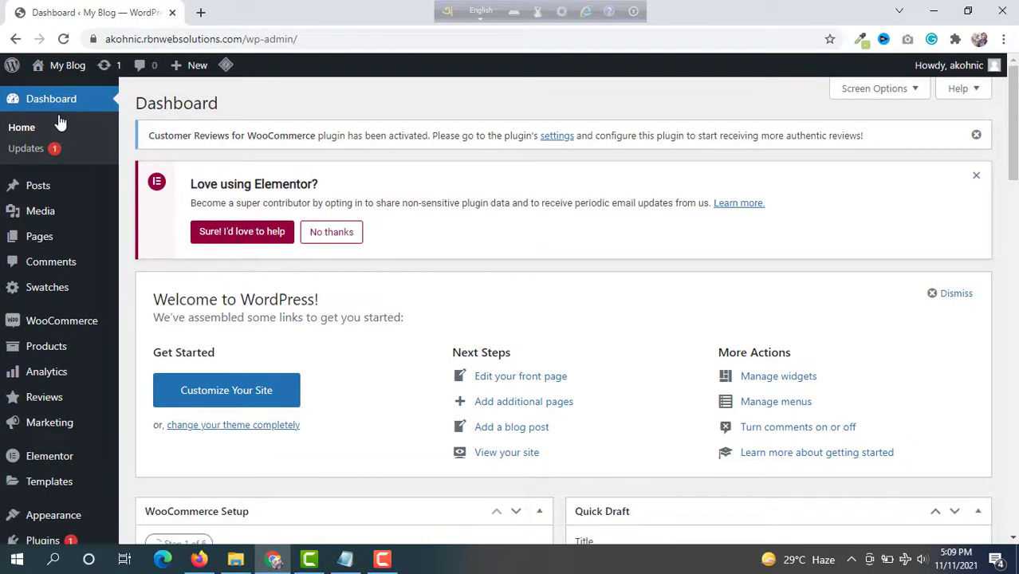
pyautogui.scroll(-2, 60, 127)
pyautogui.scroll(-1, 56, 119)
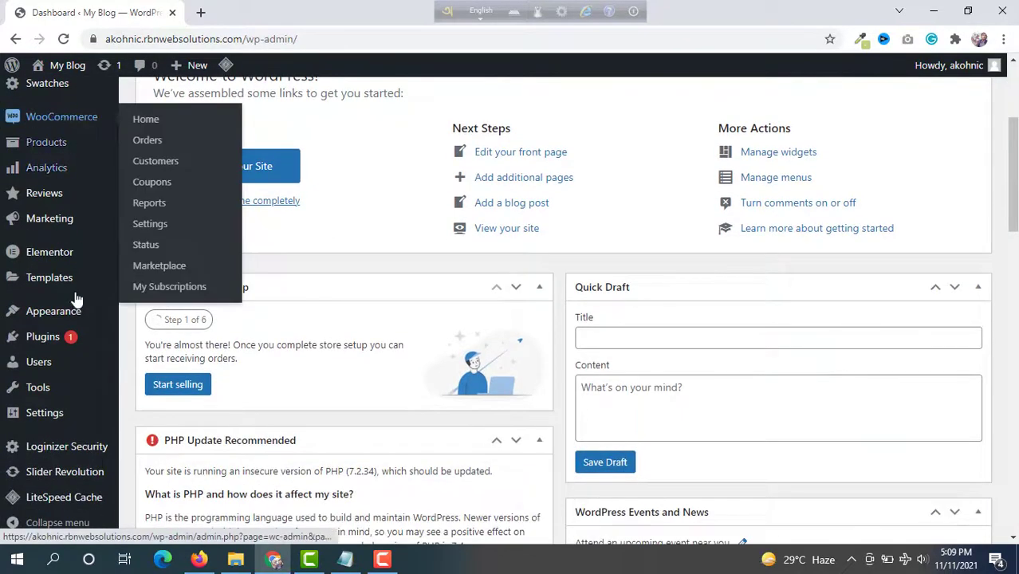
pyautogui.moveTo(45, 421)
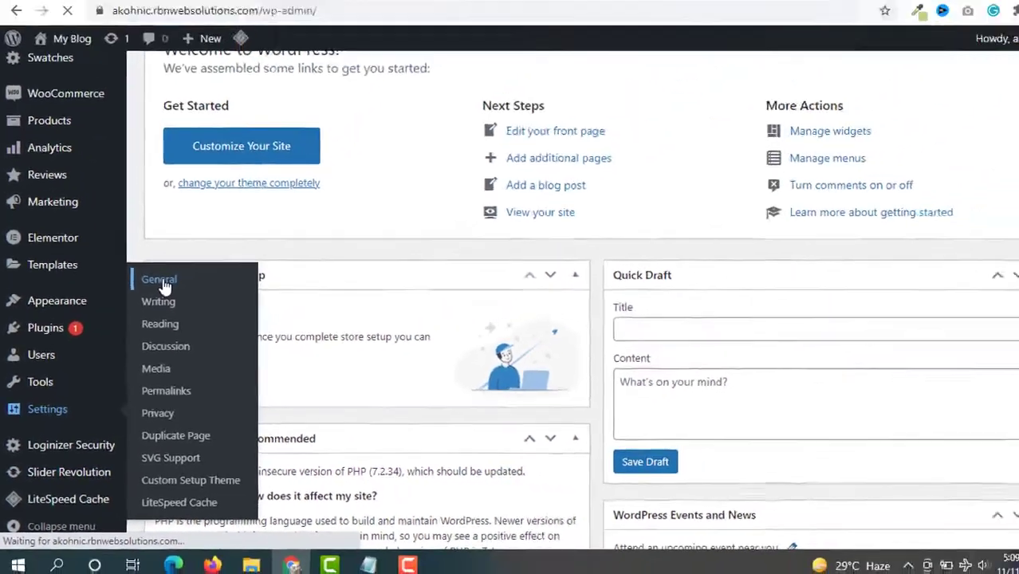
pyautogui.click(243, 187)
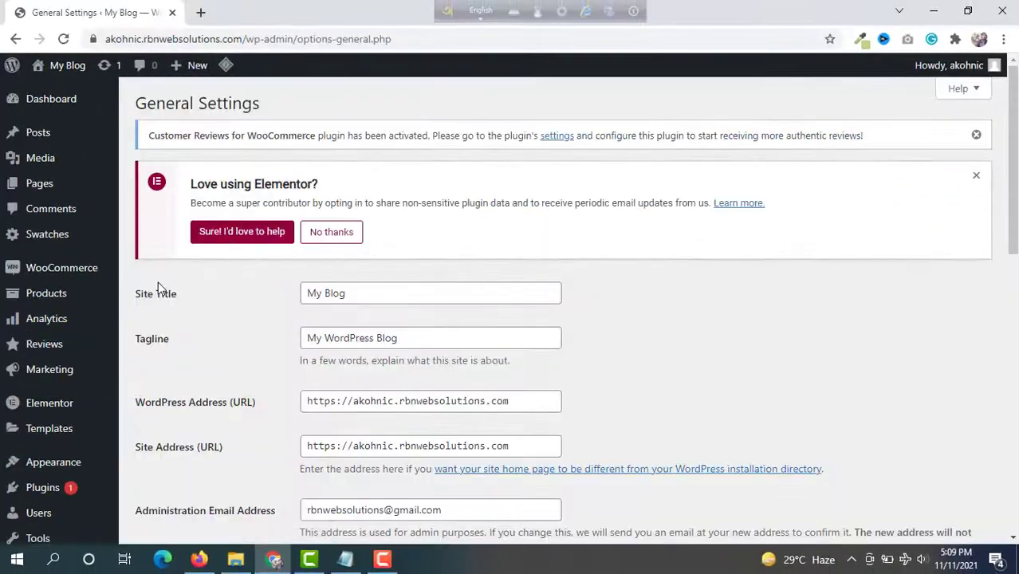
# Enable the "Anyone can register" membership option and save the general settings.
pyautogui.scroll(-3, 169, 280)
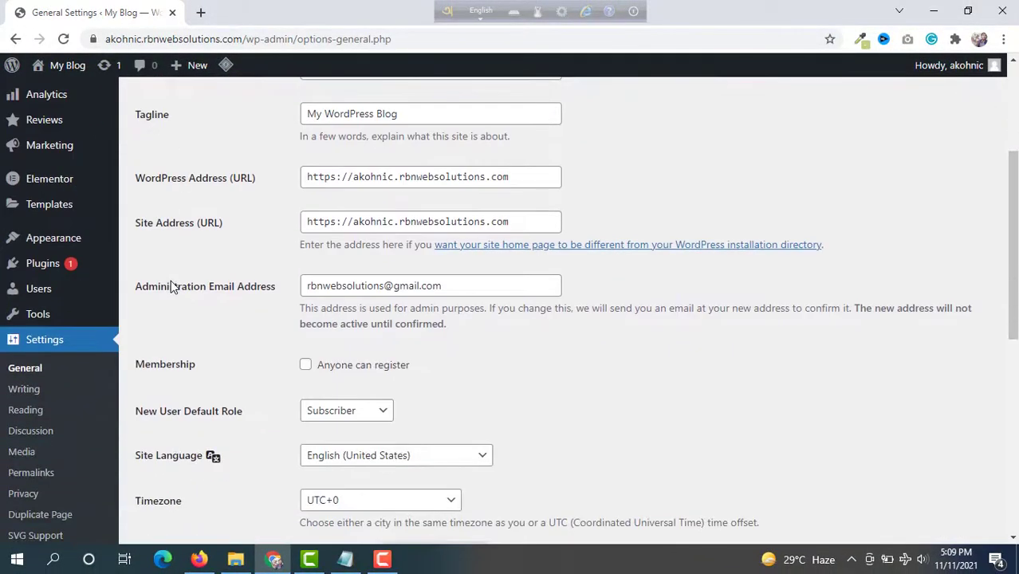
pyautogui.scroll(-2, 174, 289)
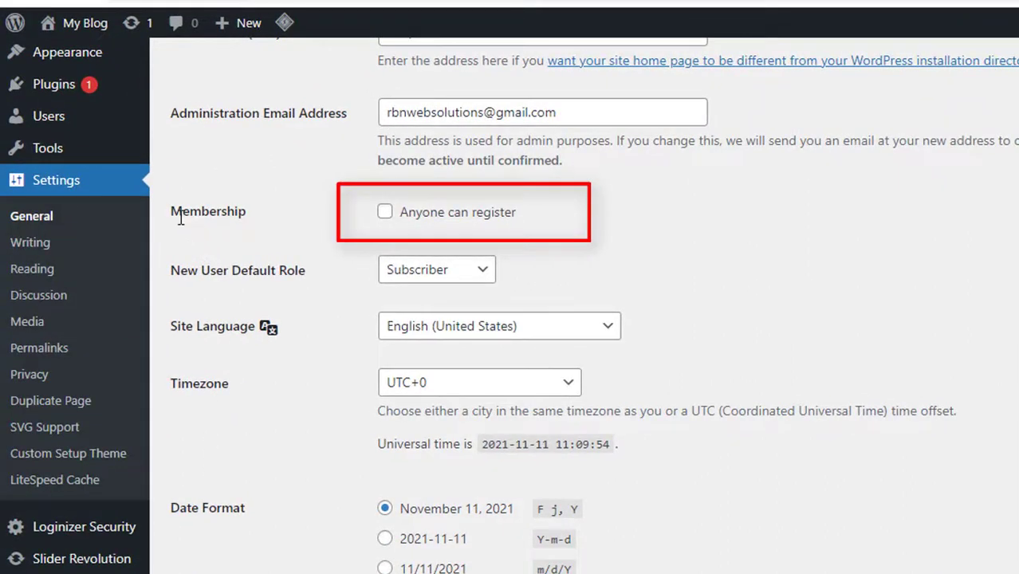
pyautogui.moveTo(180, 211); pyautogui.dragTo(258, 215)
pyautogui.click(259, 217)
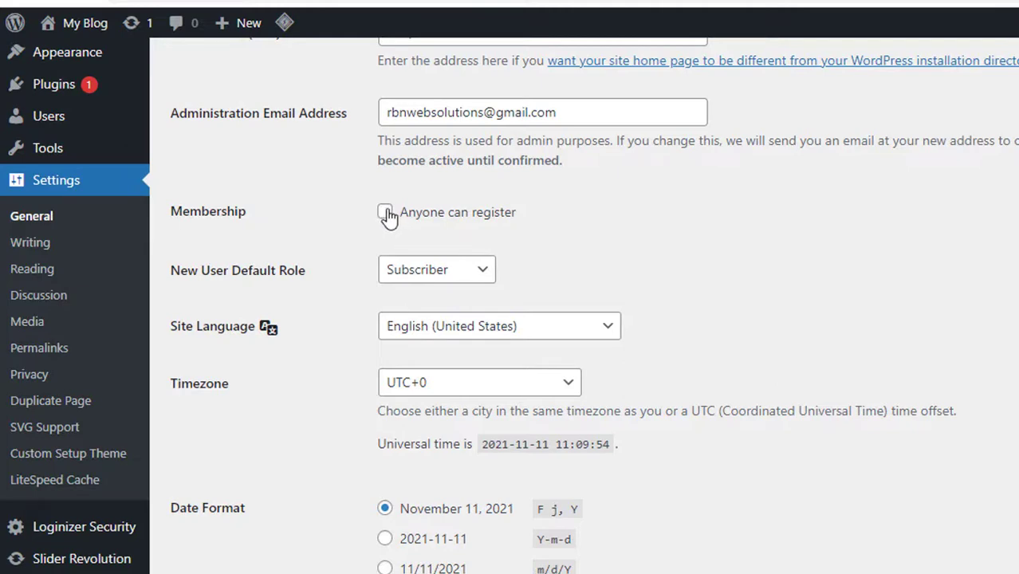
pyautogui.click(389, 215)
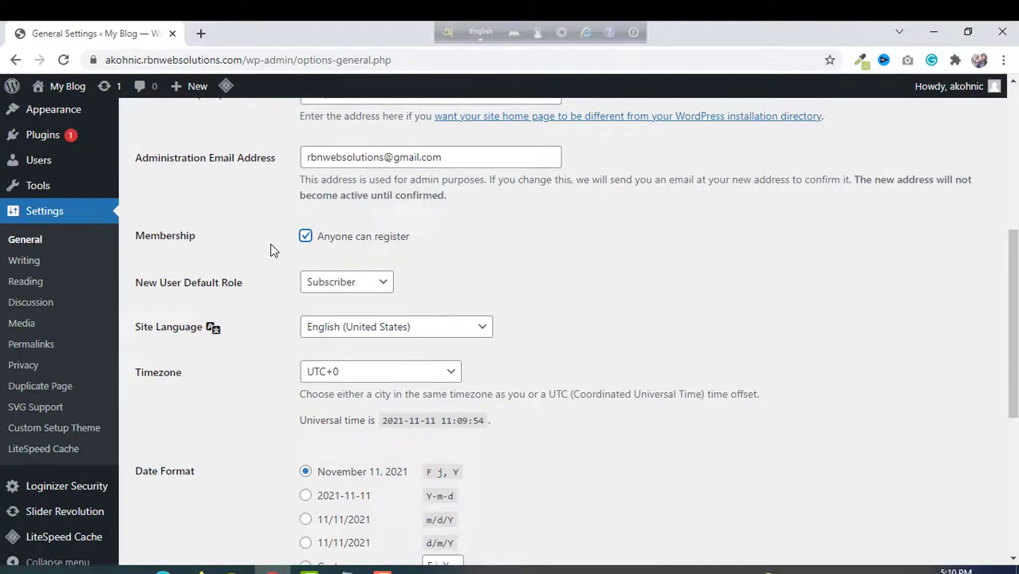
pyautogui.scroll(-4, 270, 250)
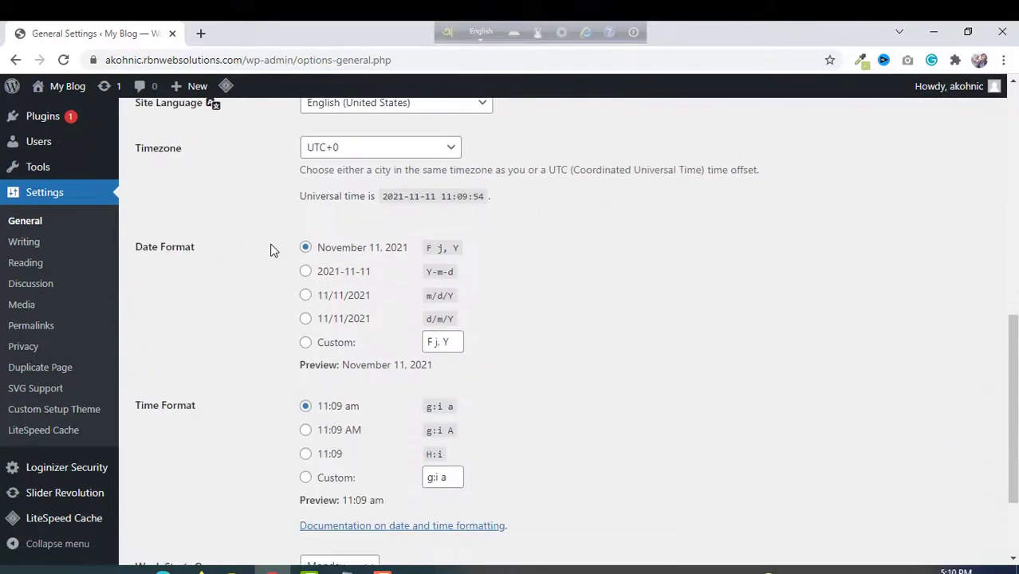
pyautogui.scroll(-1, 271, 250)
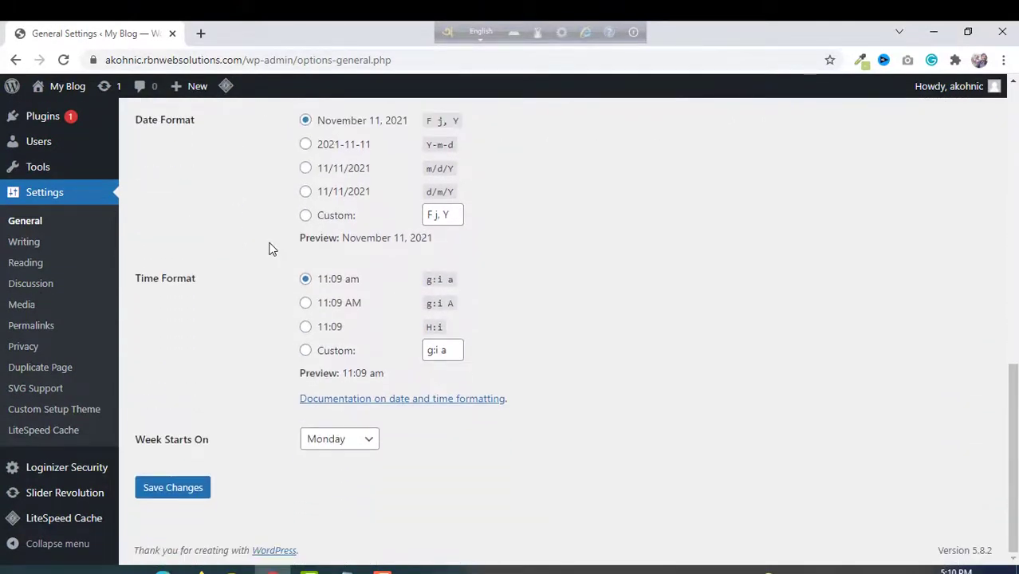
pyautogui.click(183, 493)
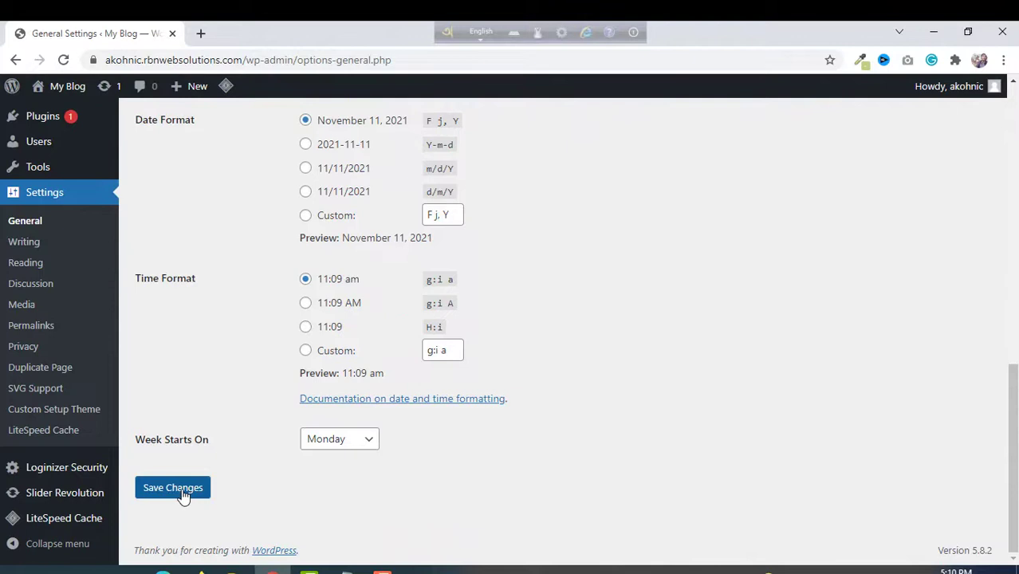
pyautogui.click(182, 493)
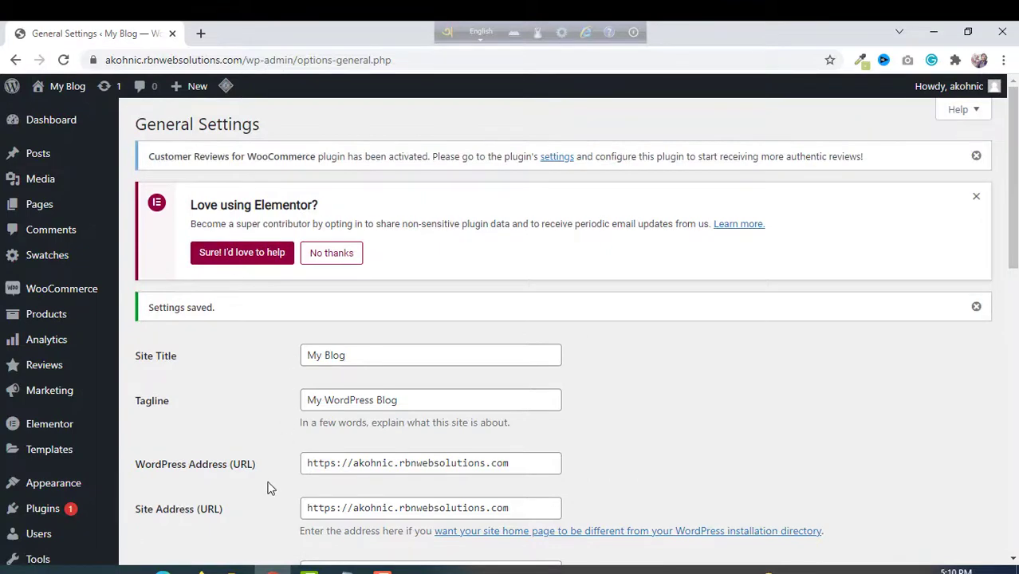
# Switch to Firefox, return to the site's home page and test the Create an Account link again.
pyautogui.click(201, 571)
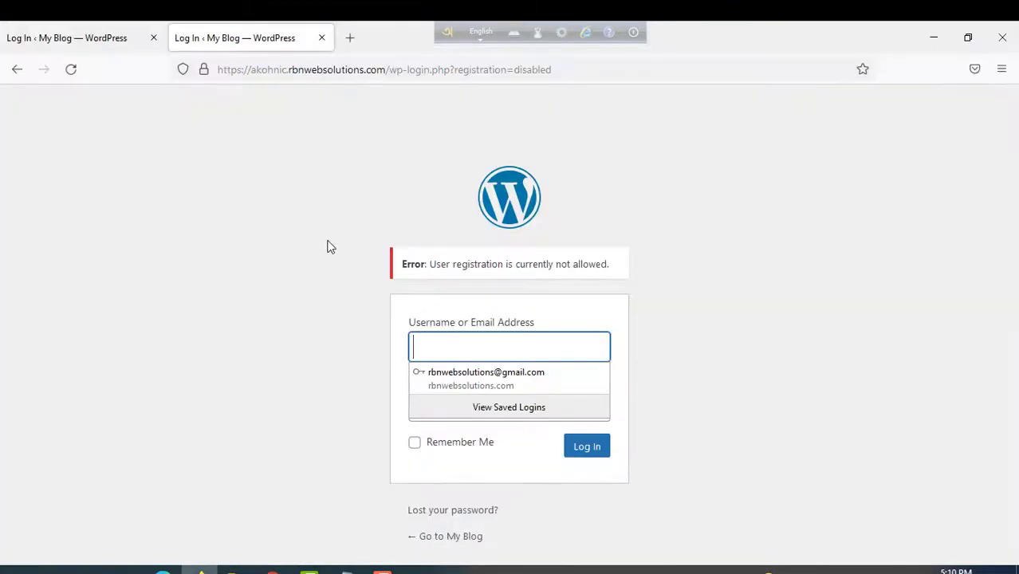
pyautogui.moveTo(389, 70); pyautogui.dragTo(720, 53)
pyautogui.press('BackSpace')
pyautogui.press('Return')
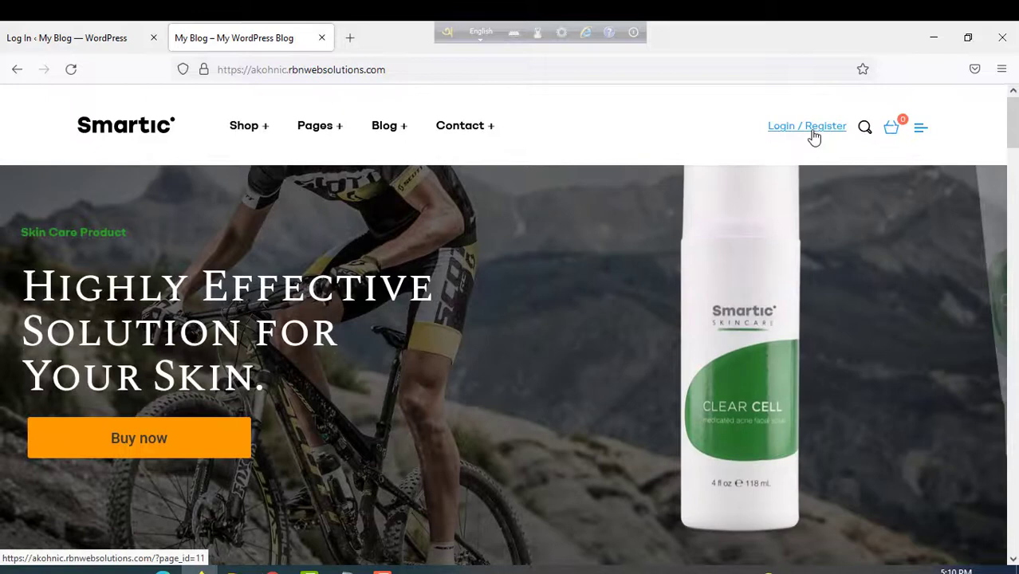
pyautogui.click(813, 135)
pyautogui.click(723, 176)
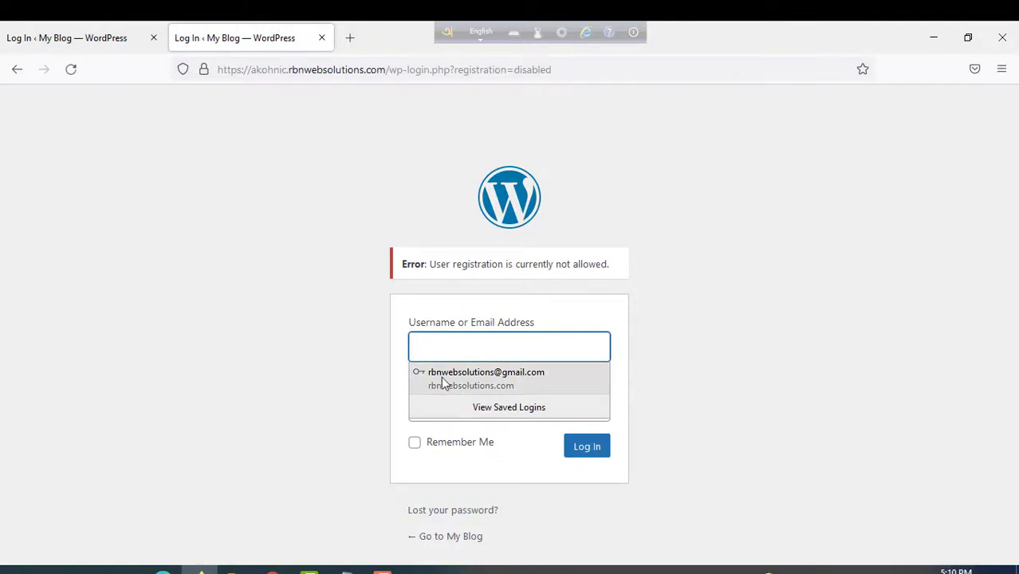
# Go back to the site's base address and open the My account page through Login / Register.
pyautogui.moveTo(590, 69); pyautogui.dragTo(391, 76)
pyautogui.press('BackSpace')
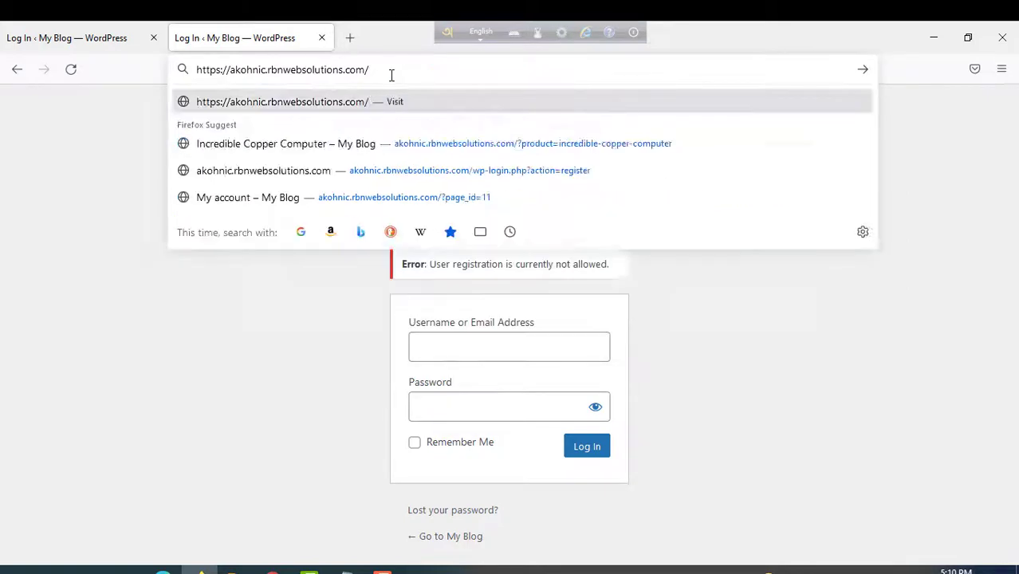
pyautogui.press('Return')
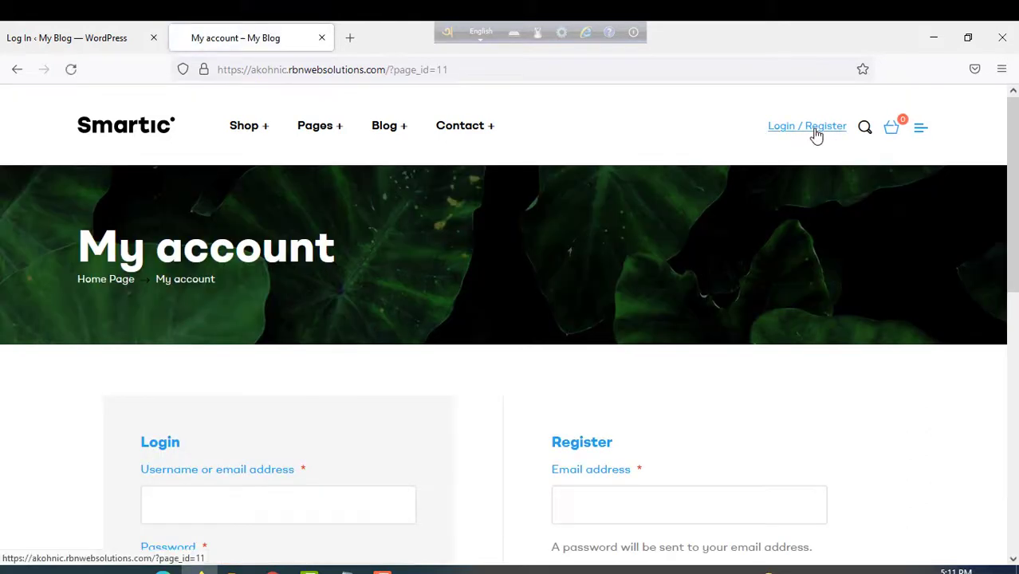
pyautogui.scroll(-2, 199, 339)
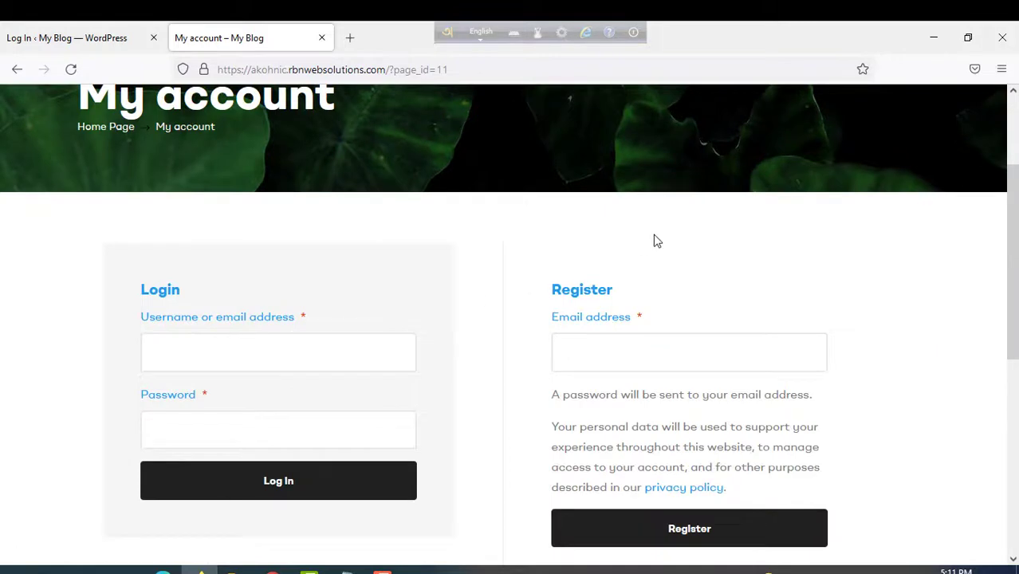
pyautogui.scroll(2, 652, 239)
# Try the Create an Account link from the My account page, and go back to that page.
pyautogui.moveTo(823, 132)
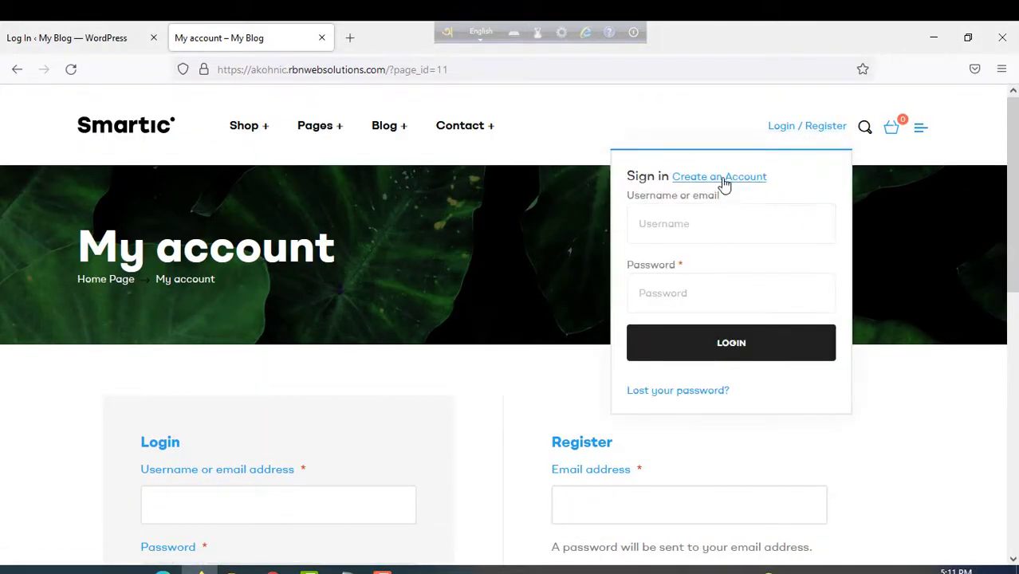
pyautogui.click(723, 183)
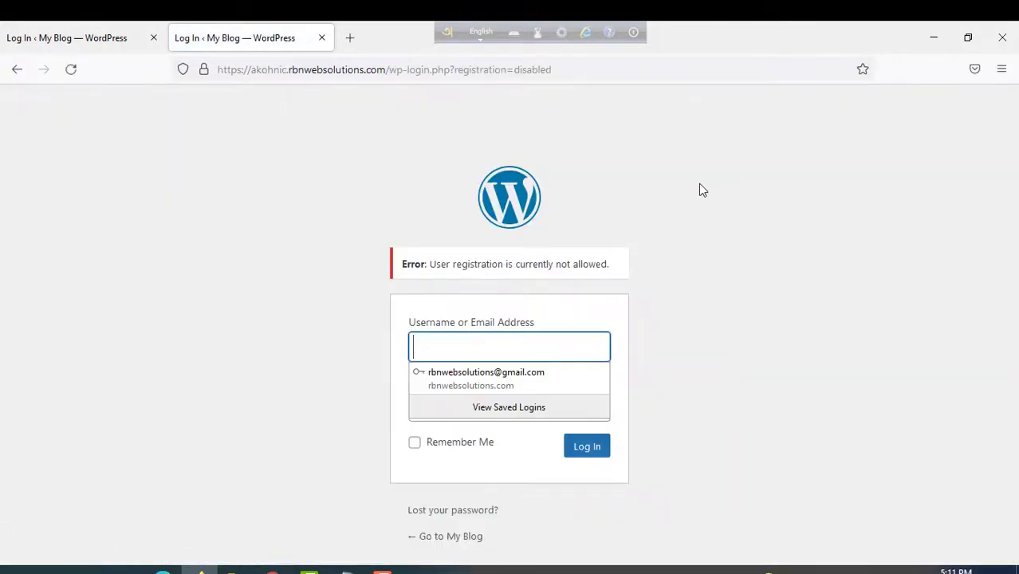
pyautogui.click(17, 70)
pyautogui.click(378, 373)
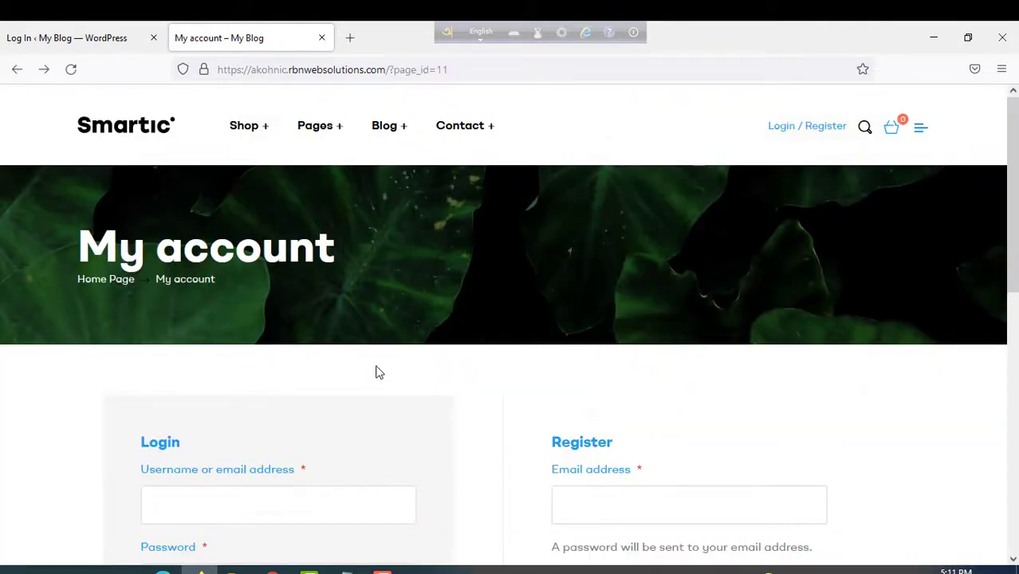
# Examine the Register form on the My account page, including its email field and Register option.
pyautogui.scroll(-3, 379, 372)
pyautogui.scroll(2, 378, 372)
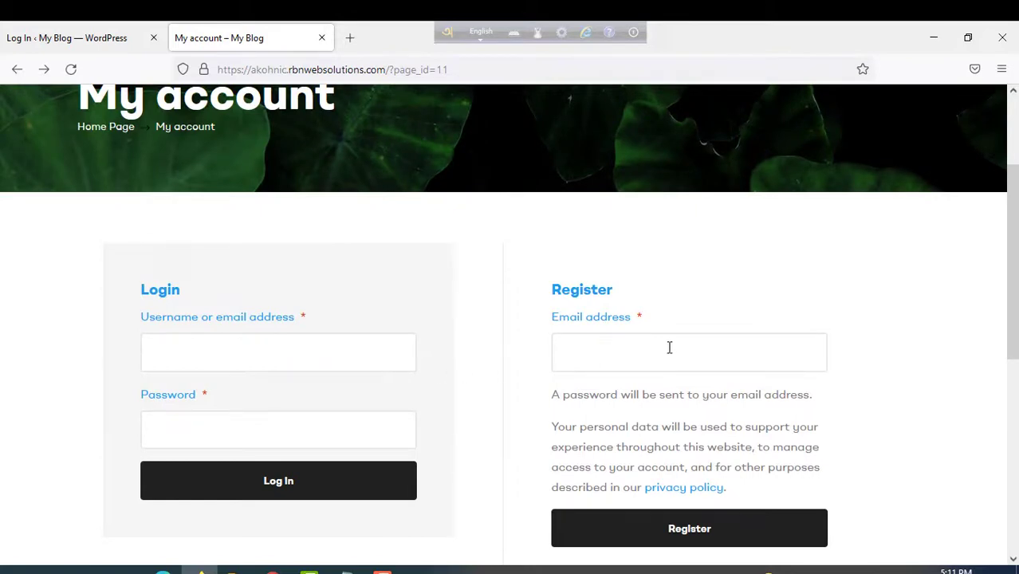
pyautogui.scroll(-1, 446, 482)
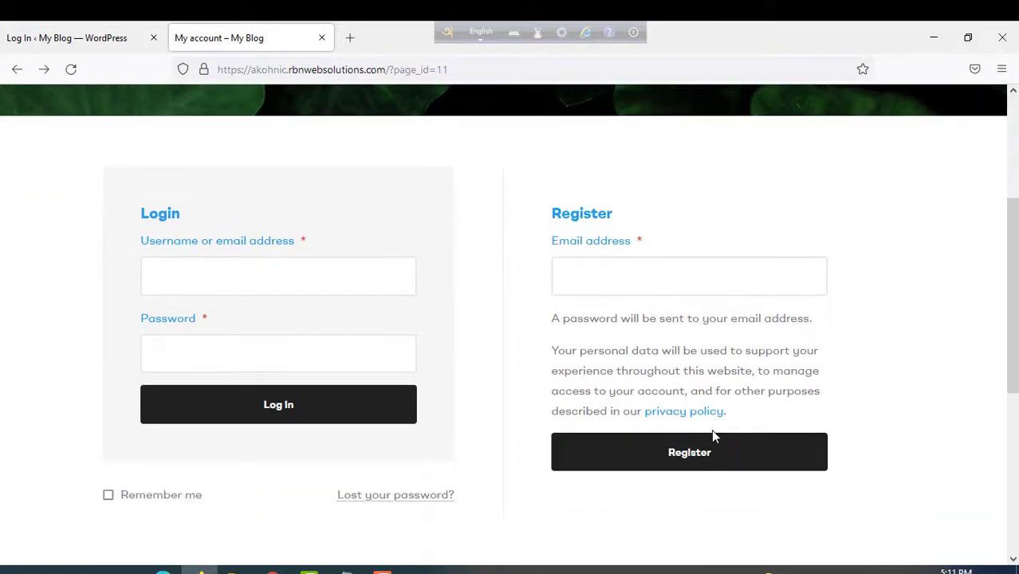
pyautogui.scroll(1, 731, 365)
pyautogui.scroll(1, 732, 365)
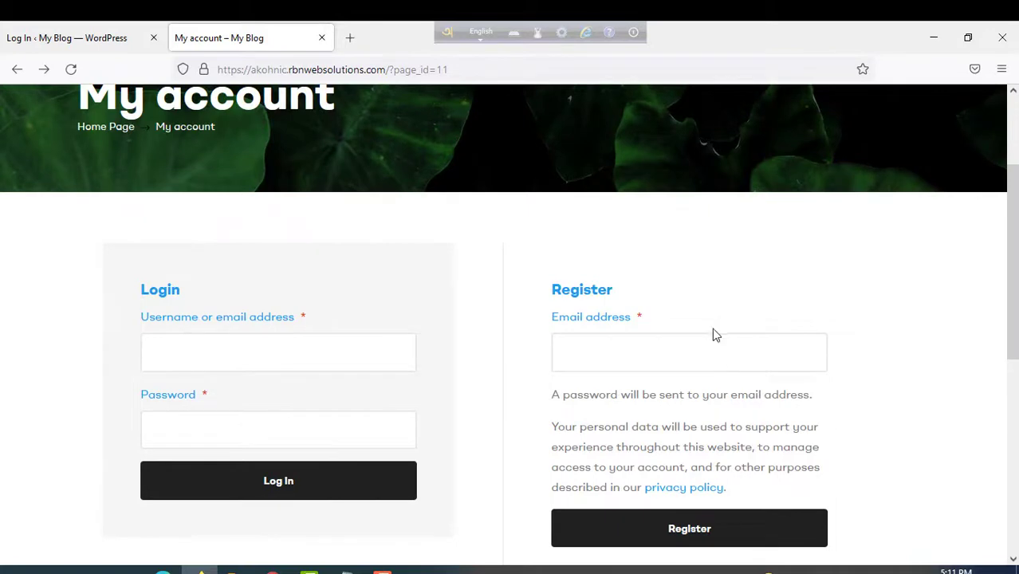